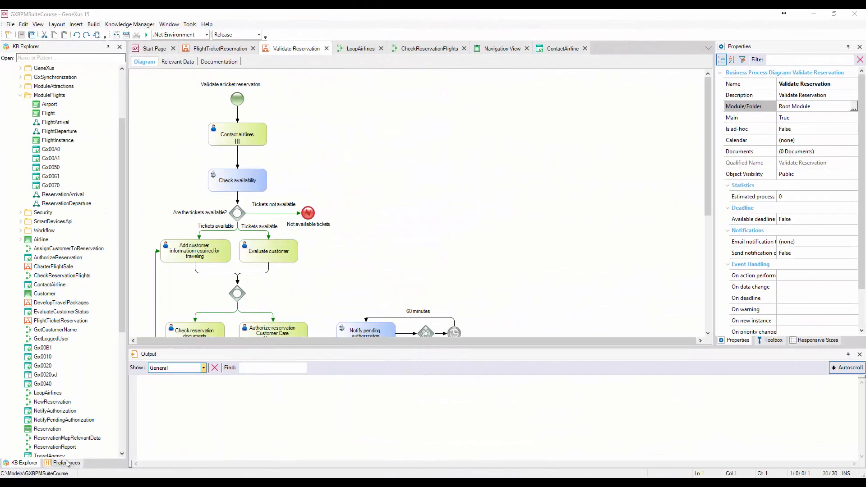
Open the list of workflow documents in the knowledge base preferences.
left_click(66, 463)
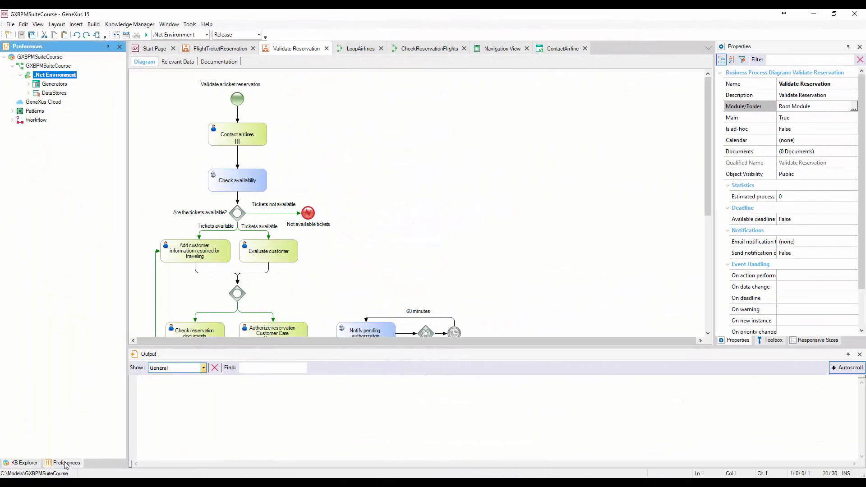
left_click(13, 120)
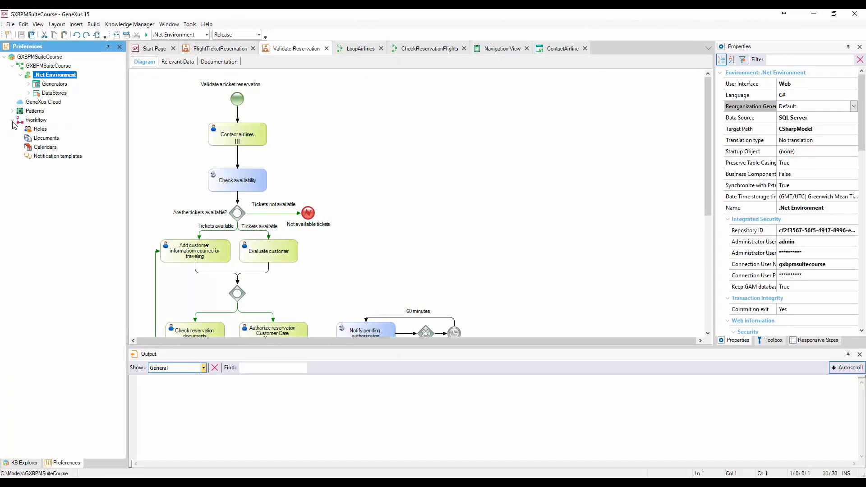
left_click(49, 139)
double_click(47, 138)
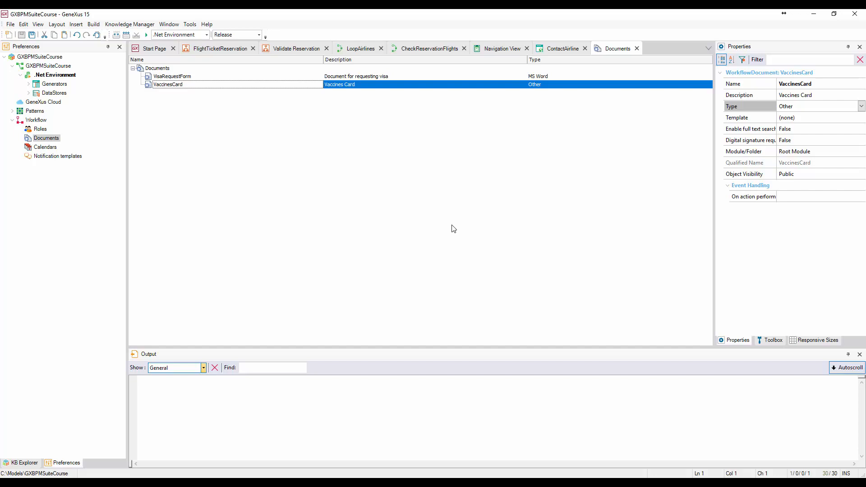
Add a workflow document named Visa with the description "Visa - JPEG Image" and the type Image JPEG.
key("Down")
type("Visa")
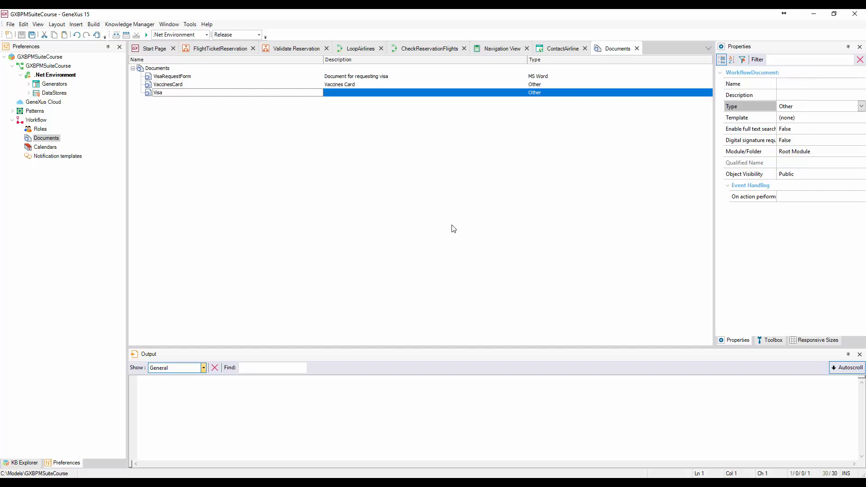
key("Tab")
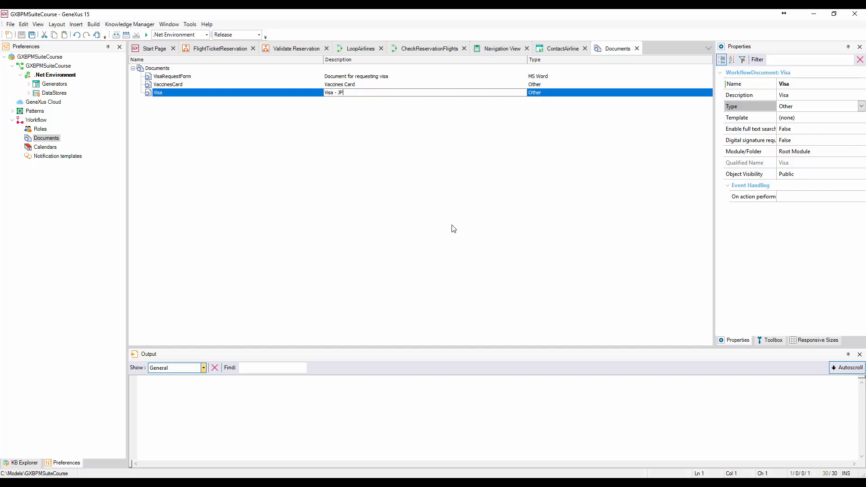
type("- JPEG Image")
key("Return")
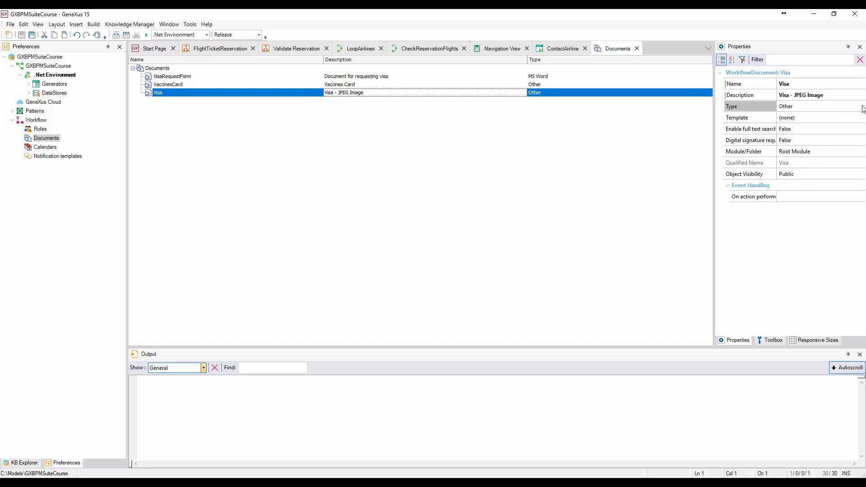
left_click(862, 107)
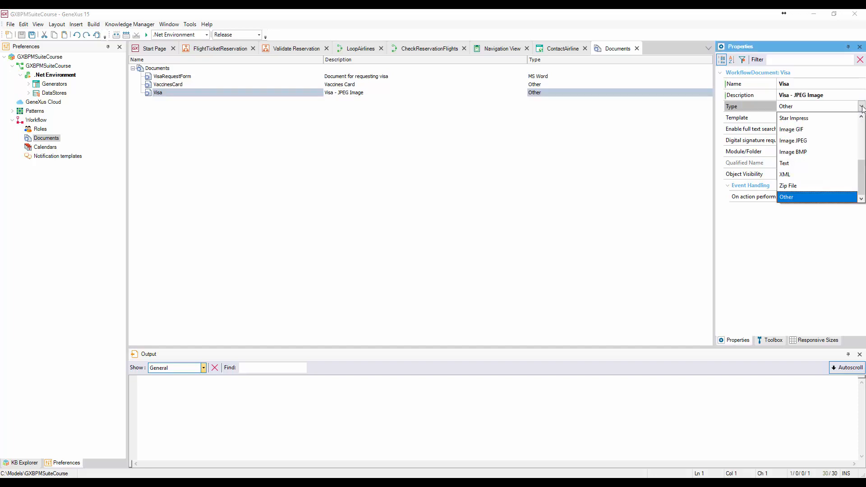
left_click(795, 141)
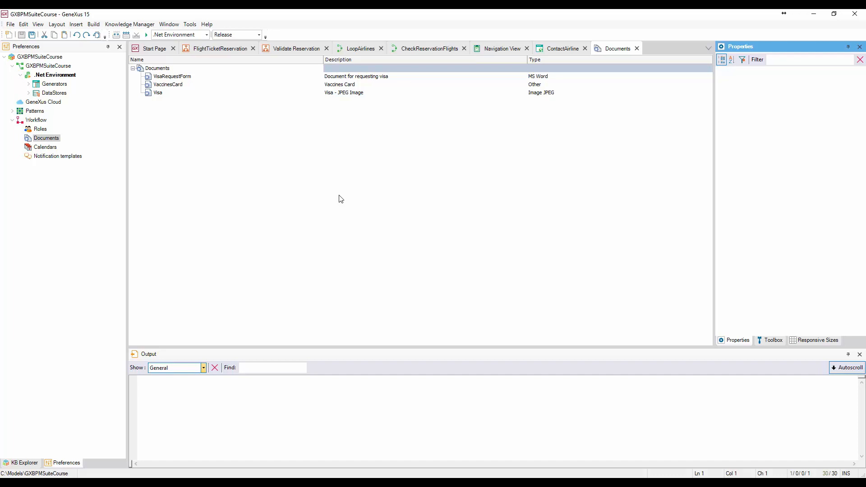
In the Validate Reservation diagram, set Work with documents to True for the "Add customer information required for traveling" task.
left_click(296, 50)
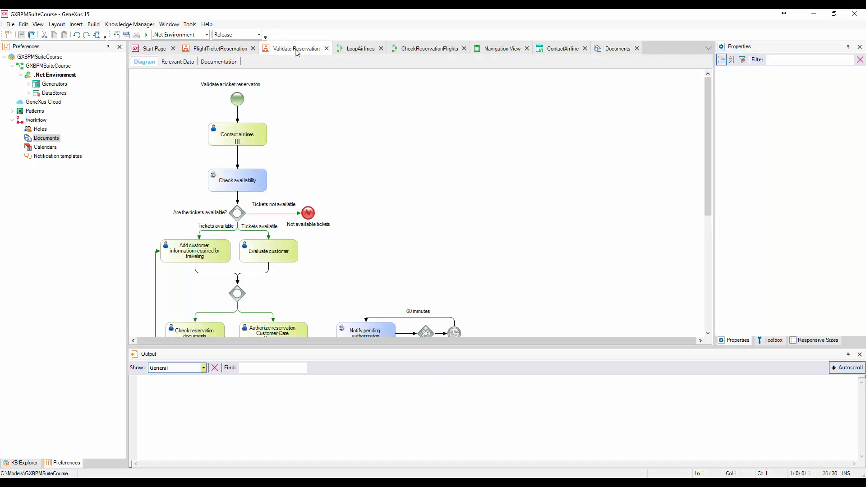
left_click(217, 254)
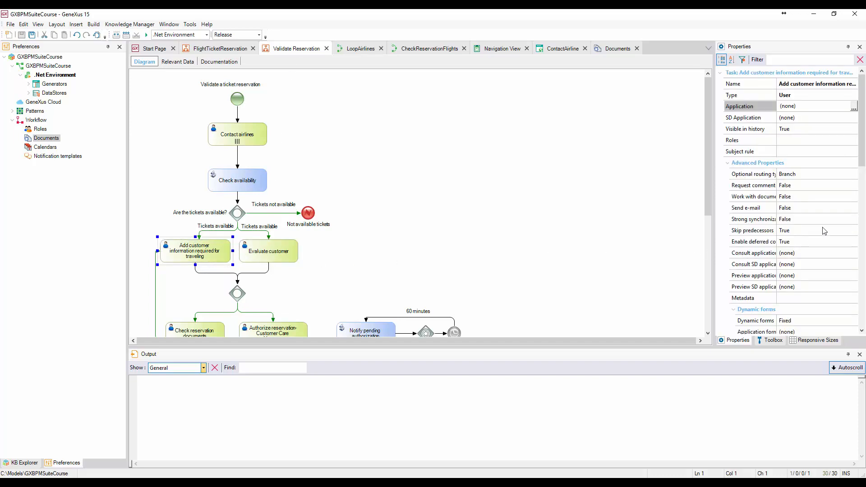
left_click(837, 201)
left_click(853, 196)
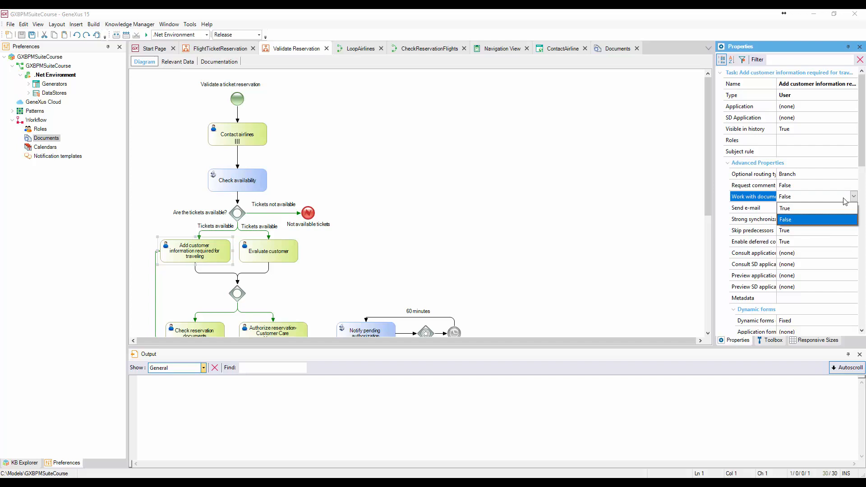
left_click(801, 212)
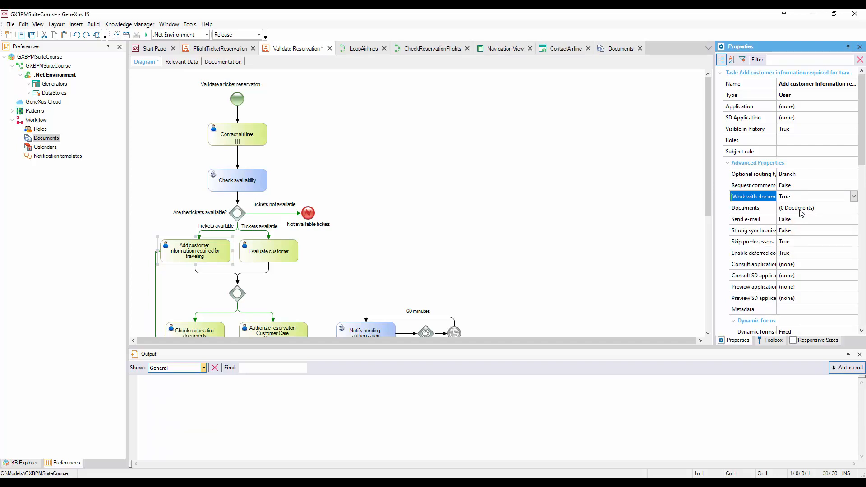
Add the Visa document to the Documents property of the "Add customer information required for traveling" task.
left_click(830, 212)
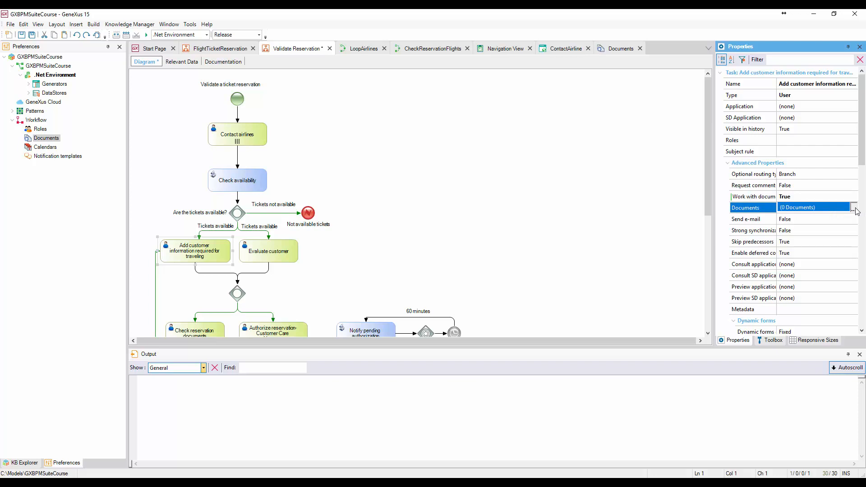
left_click(854, 209)
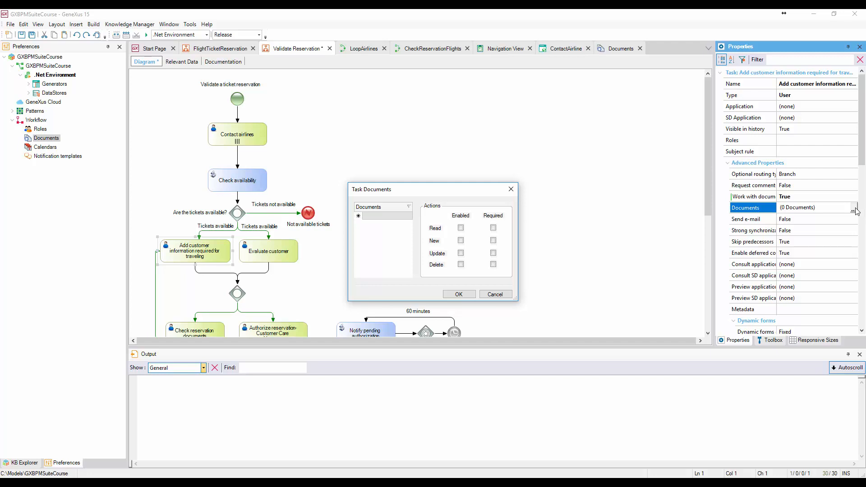
left_click(410, 217)
left_click(409, 217)
left_click(286, 212)
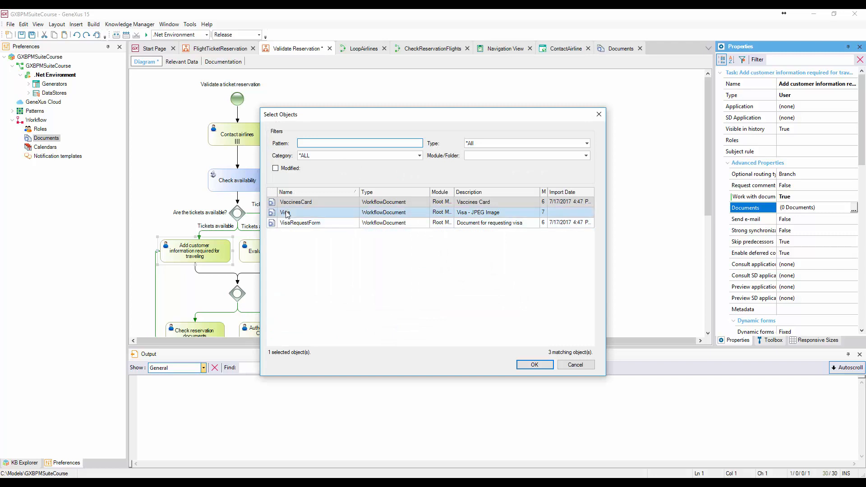
double_click(286, 213)
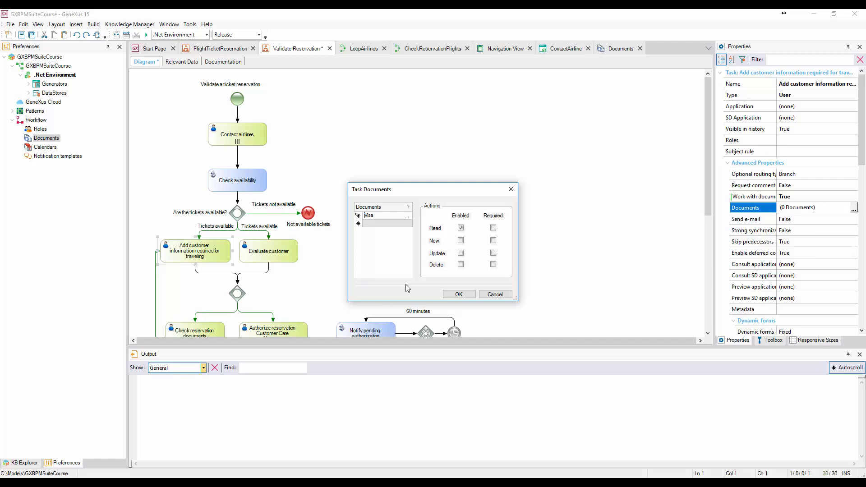
Set the Visa document's task actions, enabling New and making it required and enabling Update, and accept the settings.
left_click(461, 241)
left_click(493, 240)
left_click(461, 227)
left_click(460, 253)
left_click(459, 294)
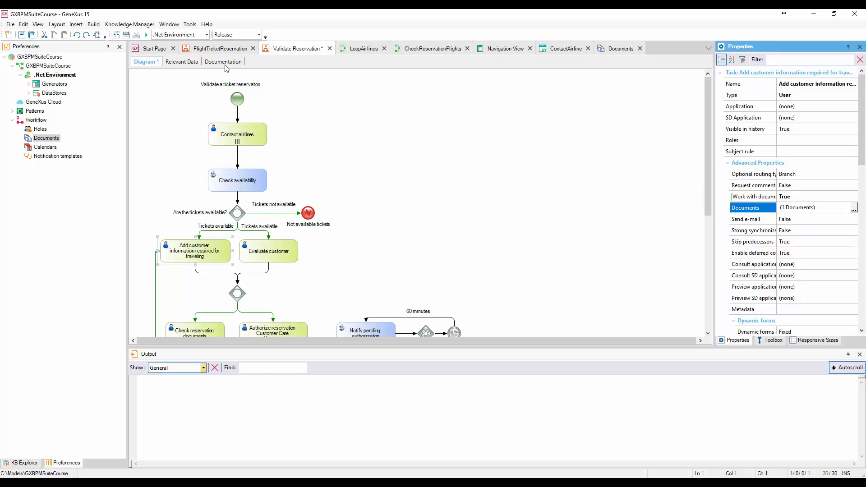
Run the FlightTicketReservation process diagram.
left_click(221, 51)
right_click(221, 49)
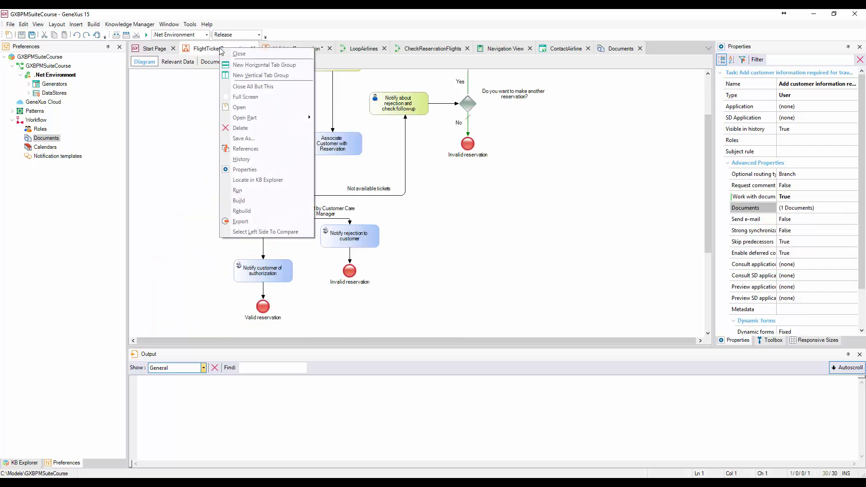
left_click(252, 192)
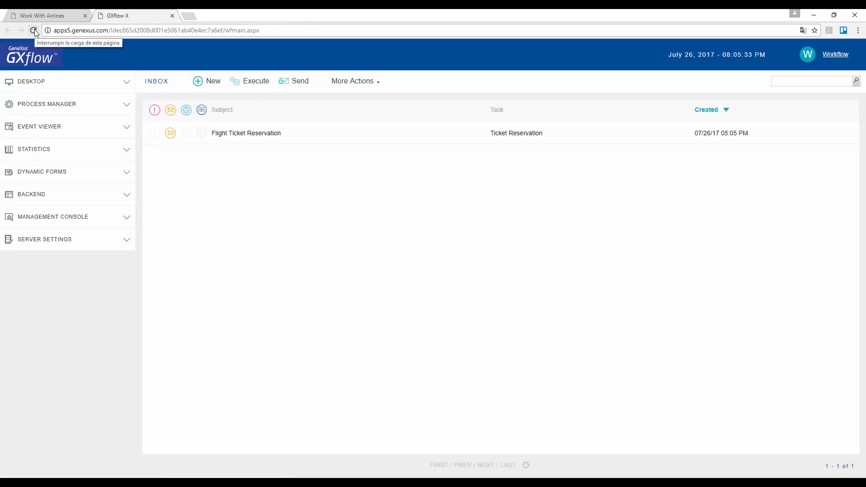
Enable Document Management in the advanced server settings of GXflow and save the setting.
left_click(60, 241)
left_click(44, 286)
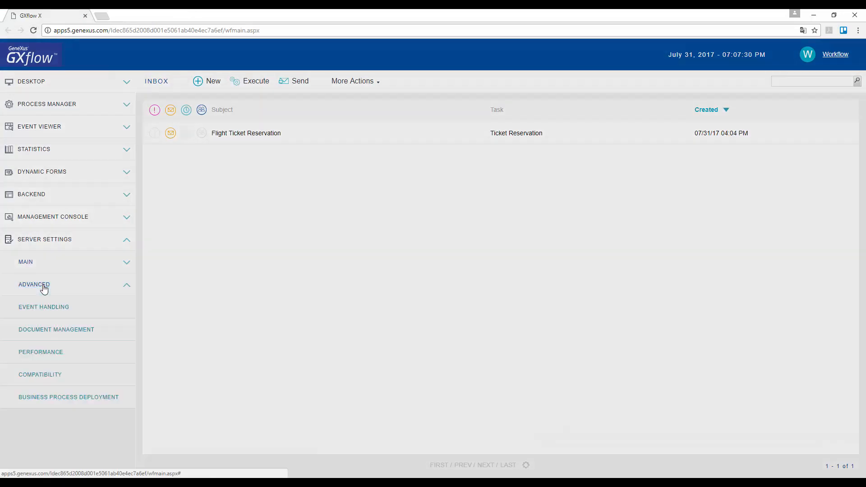
left_click(71, 334)
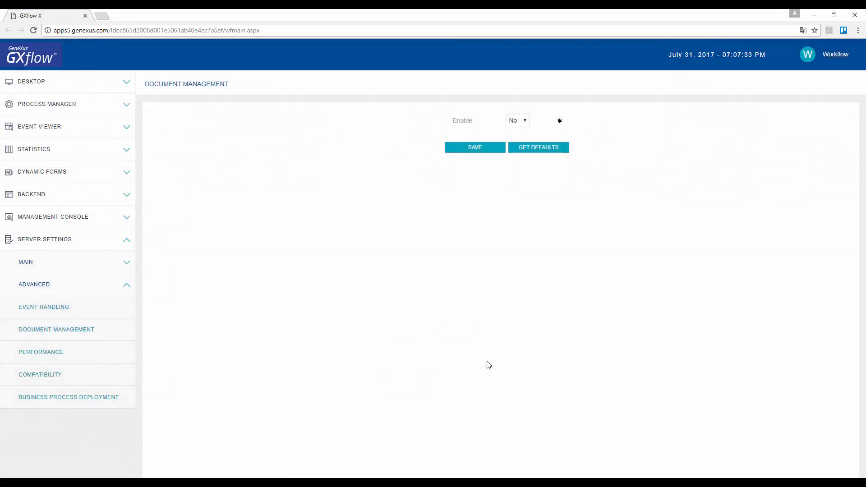
left_click(524, 121)
left_click(513, 138)
left_click(479, 147)
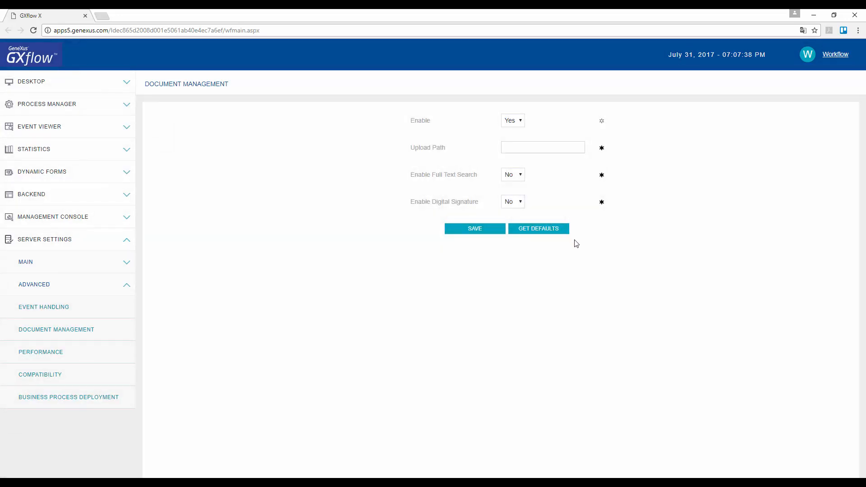
Set the document management upload path to c:\temp and save it.
left_click(521, 147)
type("c:\\temp")
left_click(474, 230)
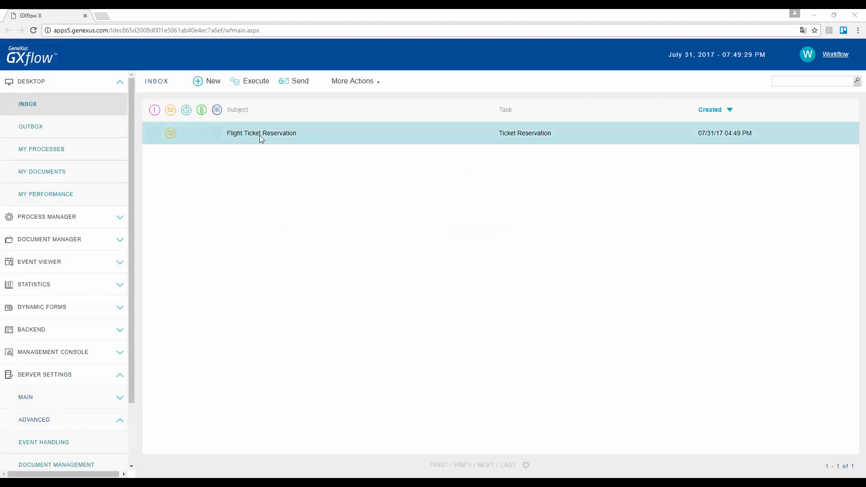
Execute the Ticket Reservation task with quantity 1, the customer's ID, and airport IDs 1 and 2, confirm the reservation, and send the task.
double_click(261, 134)
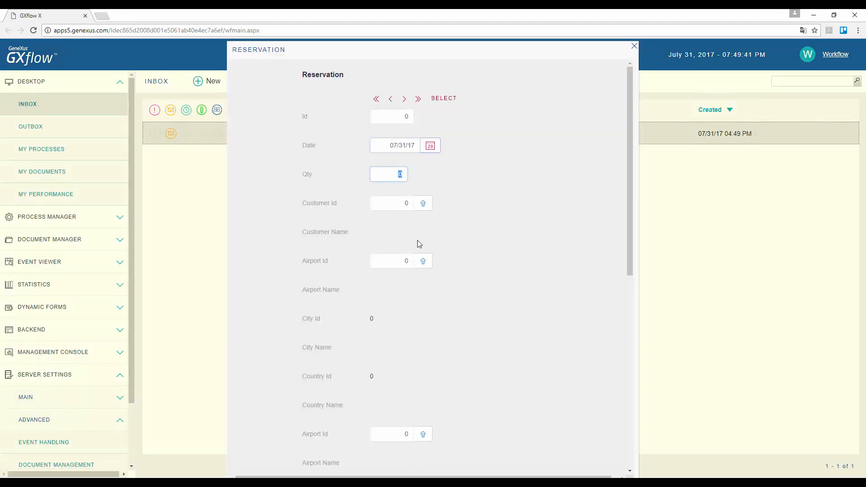
type("1")
key("Tab")
type("1")
key("Tab")
type("1")
key("Tab")
type("2")
key("Tab")
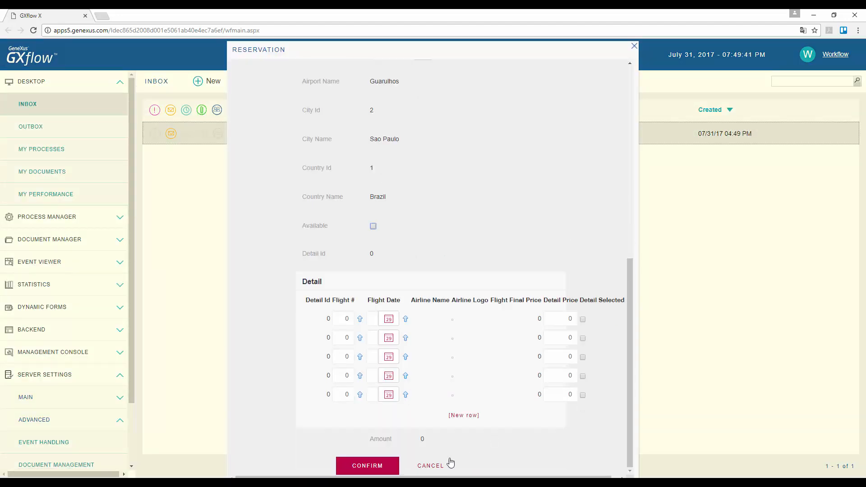
left_click(368, 466)
left_click(634, 46)
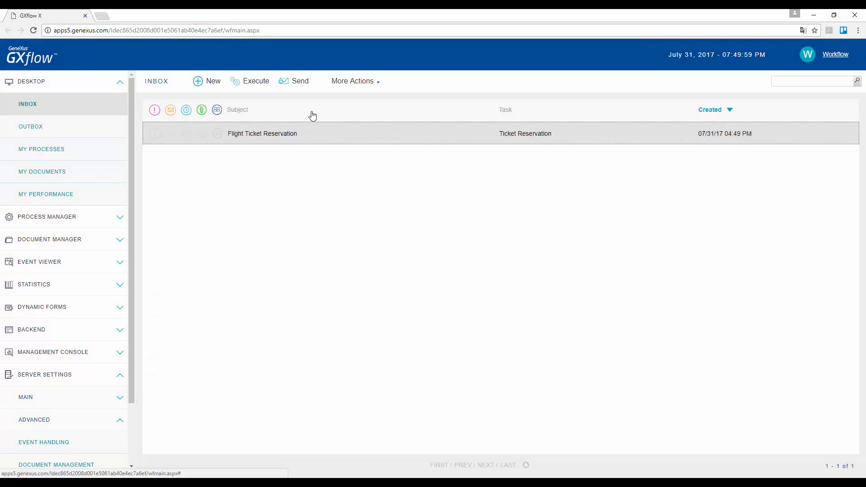
left_click(299, 84)
Execute the Contact airlines task for American Airlines, select its available flight, and send the task.
double_click(311, 141)
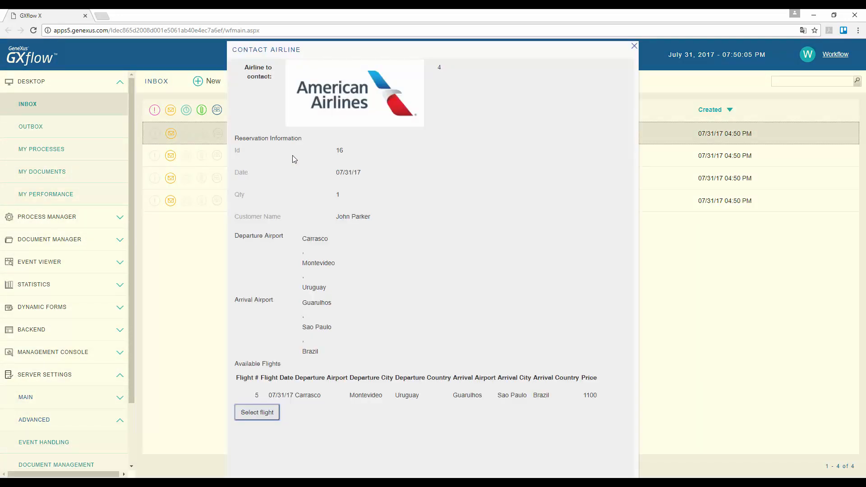
left_click(257, 413)
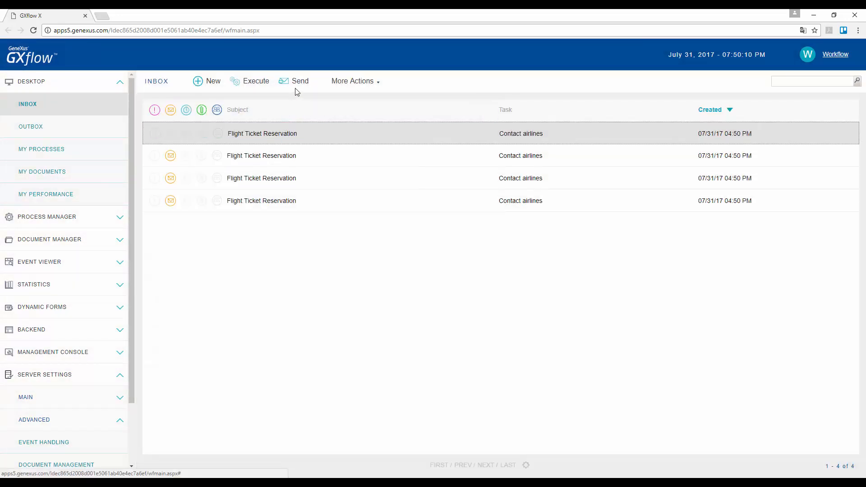
left_click(298, 89)
Open, close and send the remaining Contact airlines tasks for GOL, TAM and Air France without selecting a flight.
double_click(278, 138)
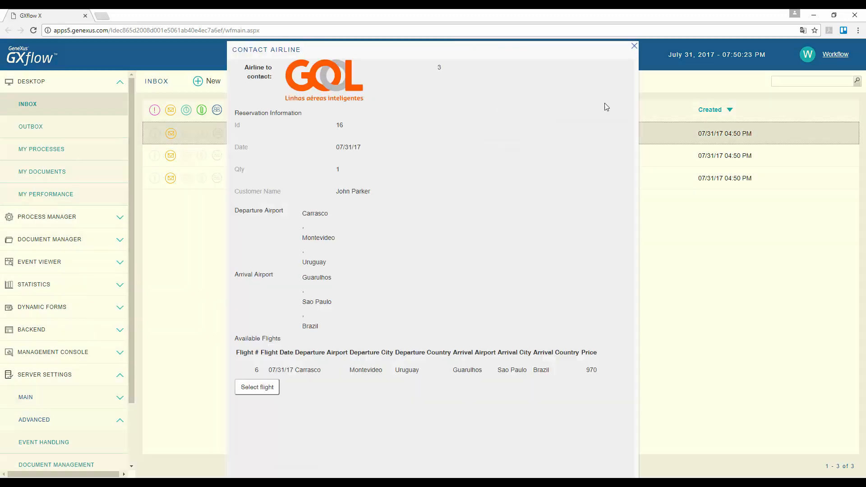
left_click(635, 49)
left_click(296, 84)
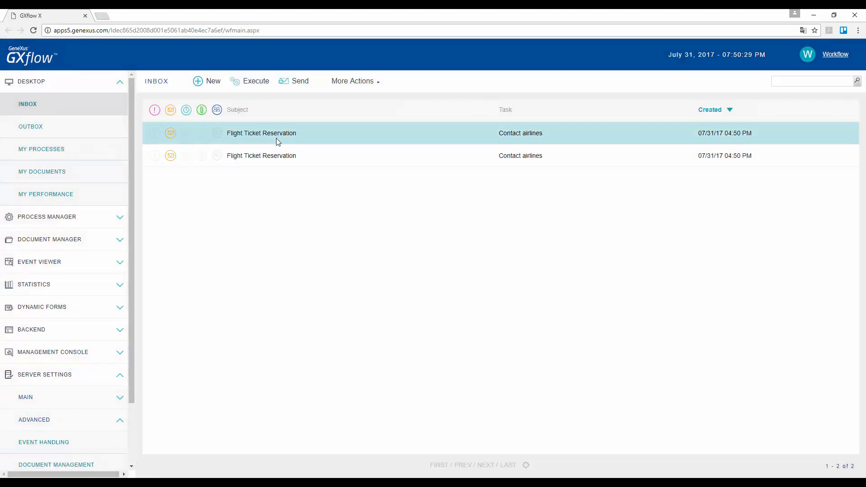
double_click(278, 138)
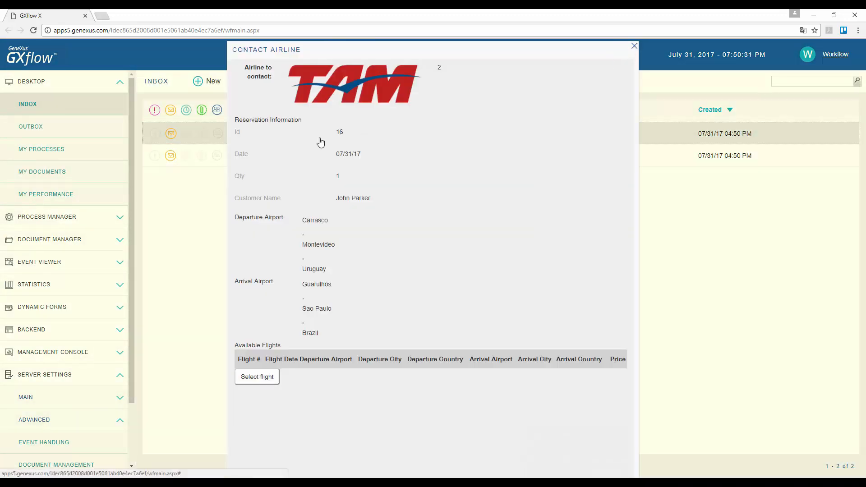
key("Escape")
left_click(301, 83)
double_click(267, 141)
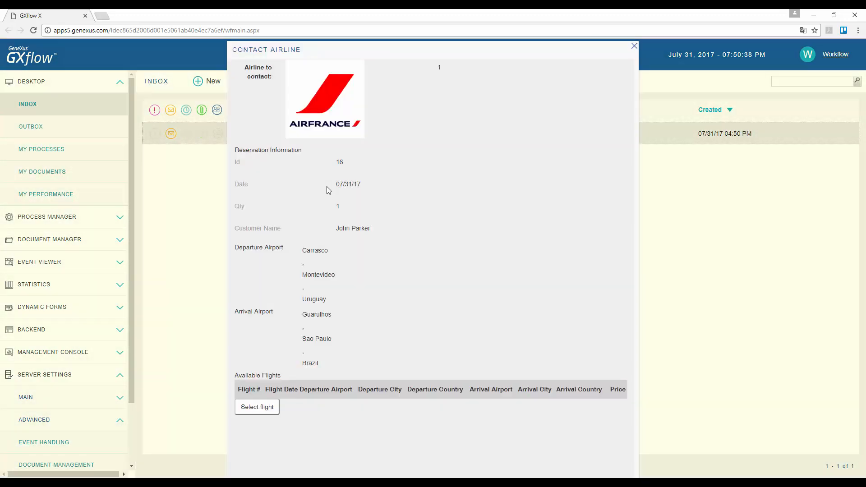
left_click(634, 47)
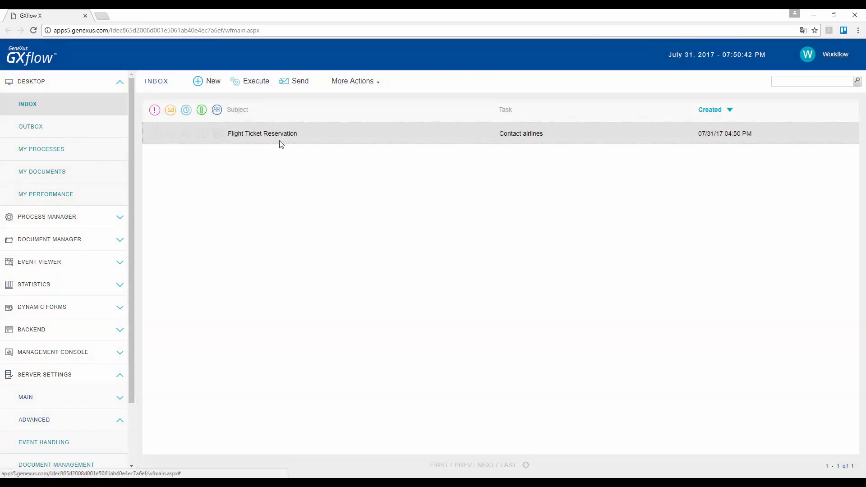
left_click(294, 81)
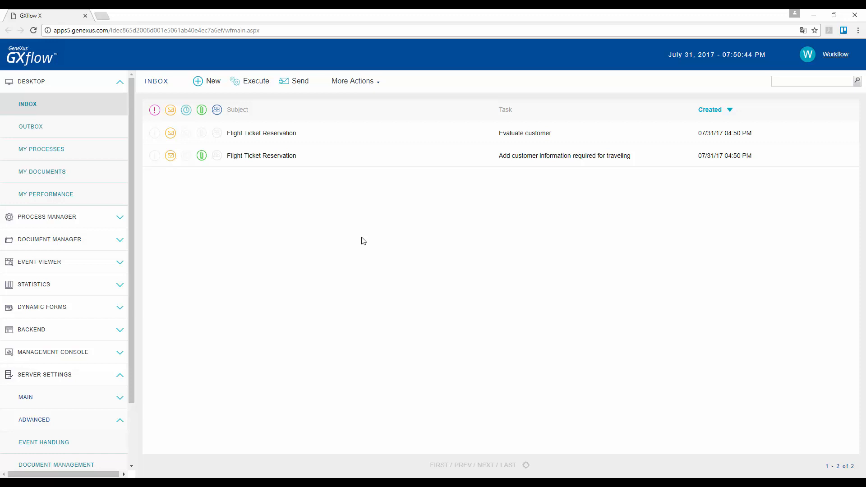
Open the documents of the Add customer information required for traveling task and create a Visa document named with the customer's full name plus "visa".
double_click(313, 158)
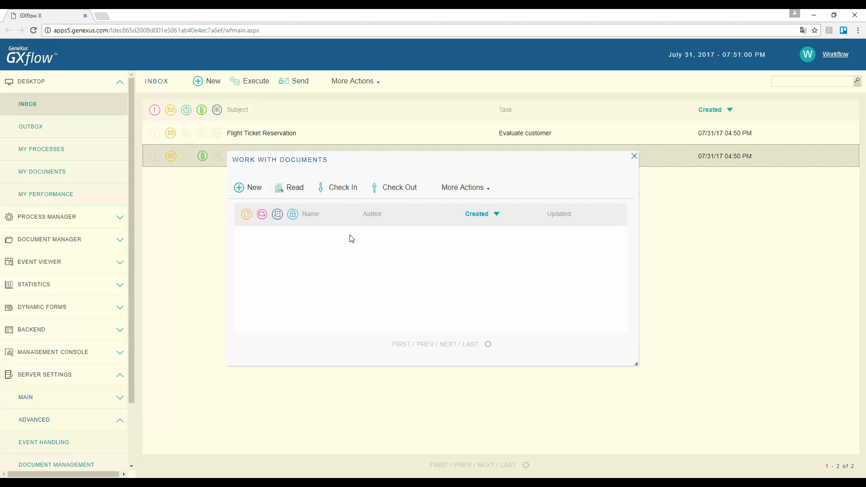
left_click(255, 189)
type("John Park")
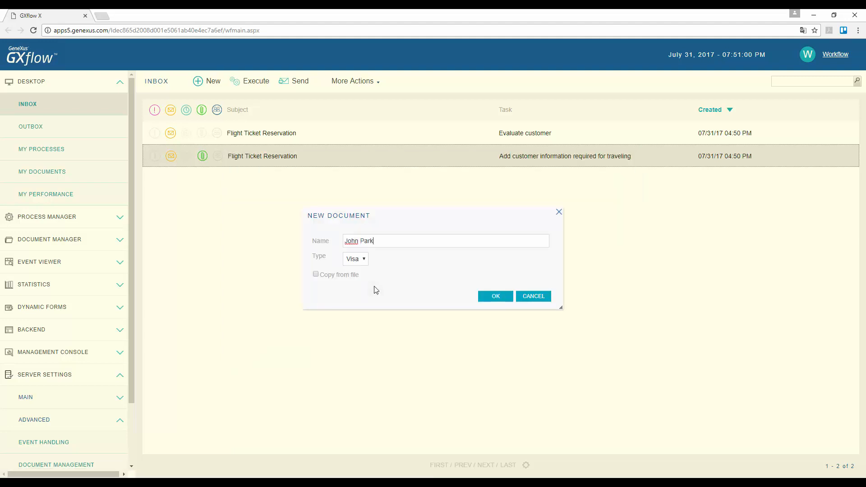
type("er visa")
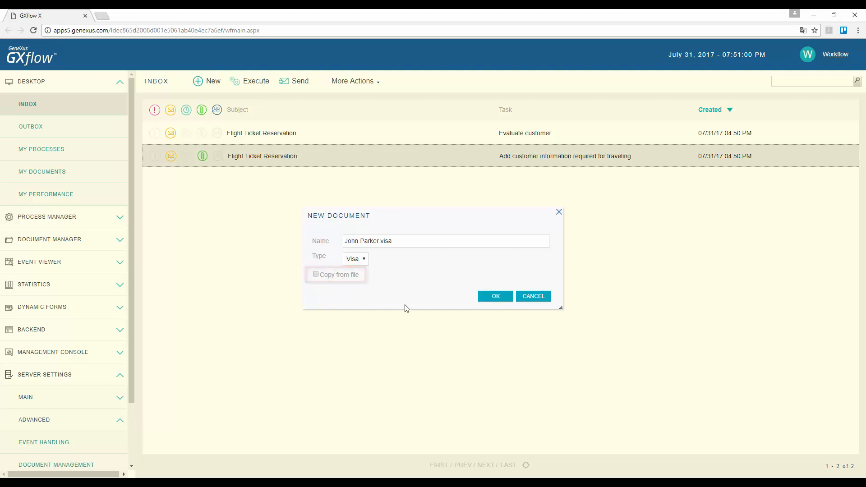
left_click(497, 296)
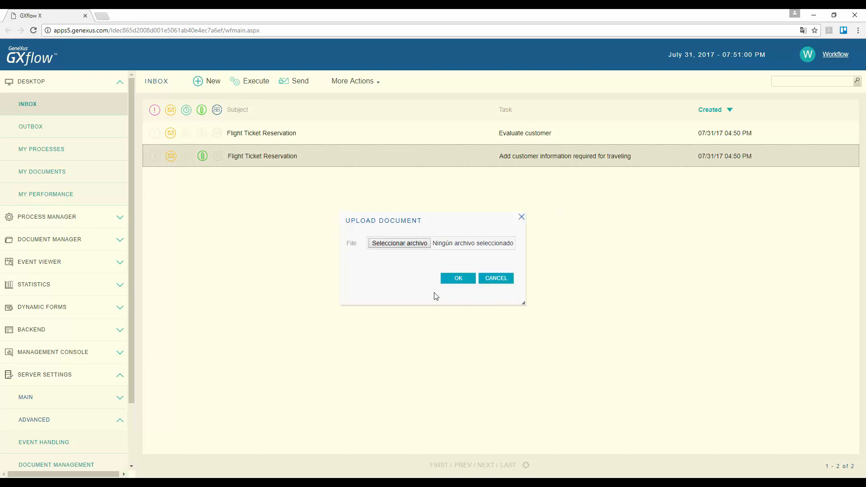
Upload Visa2.jpg from the Pictures folder as the new visa document's file and show the My Documents list.
left_click(403, 245)
left_click(259, 92)
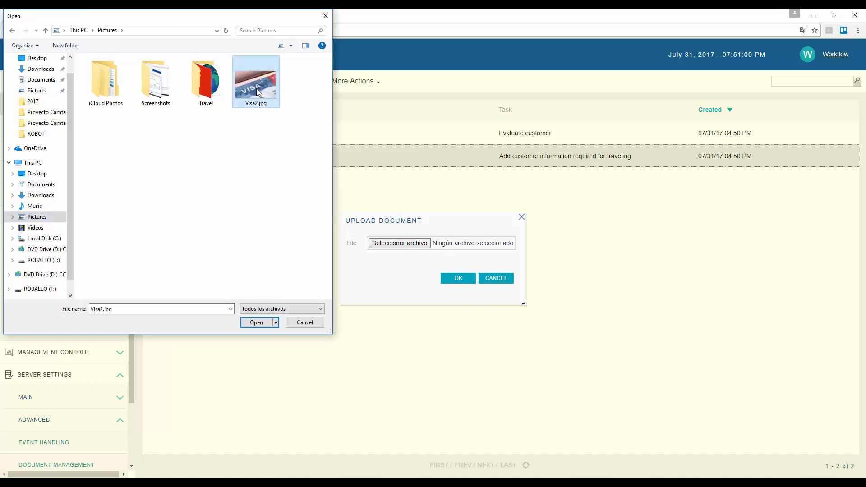
double_click(259, 92)
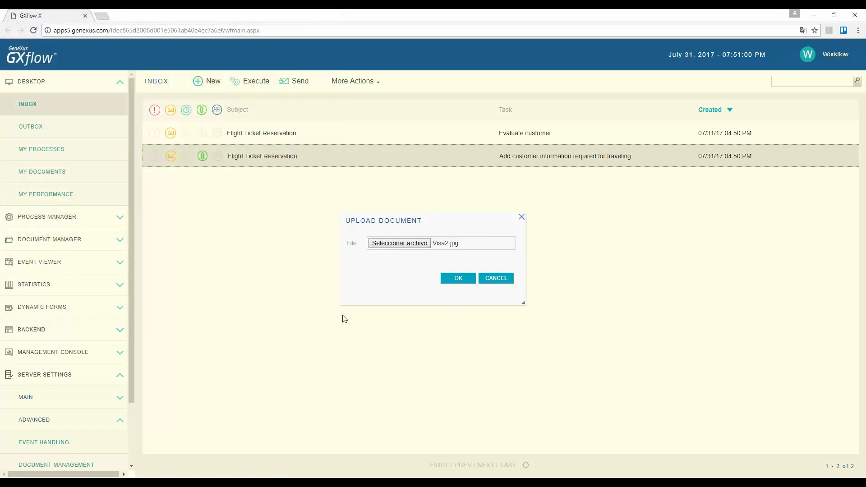
left_click(459, 279)
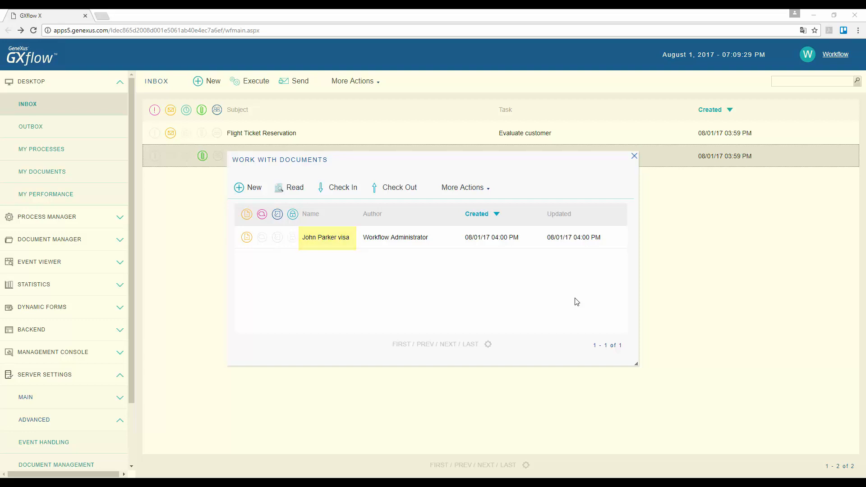
left_click(634, 156)
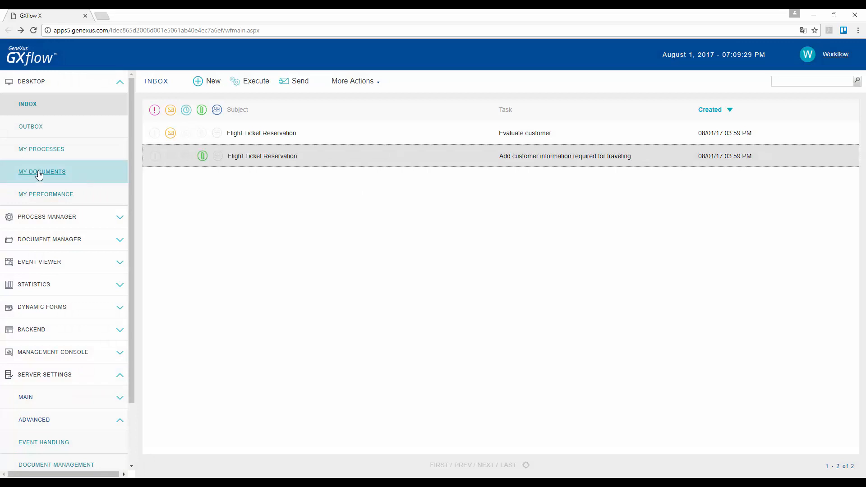
left_click(63, 176)
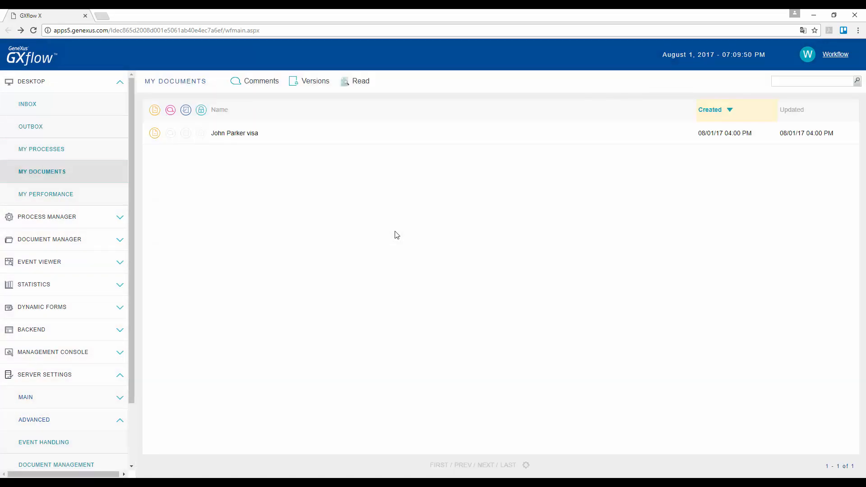